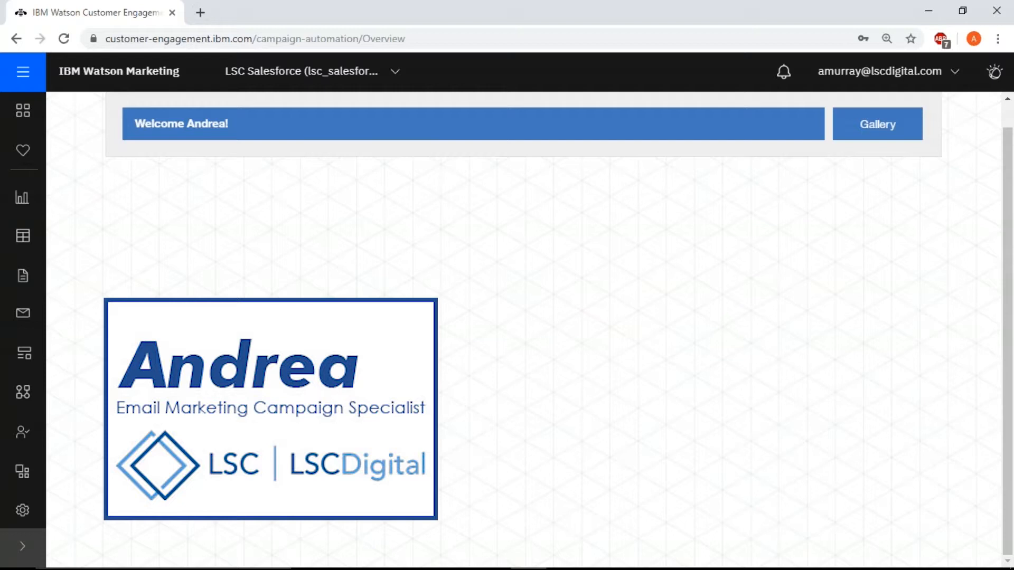
Go to the user management settings and start creating a new user account
left_click(22, 509)
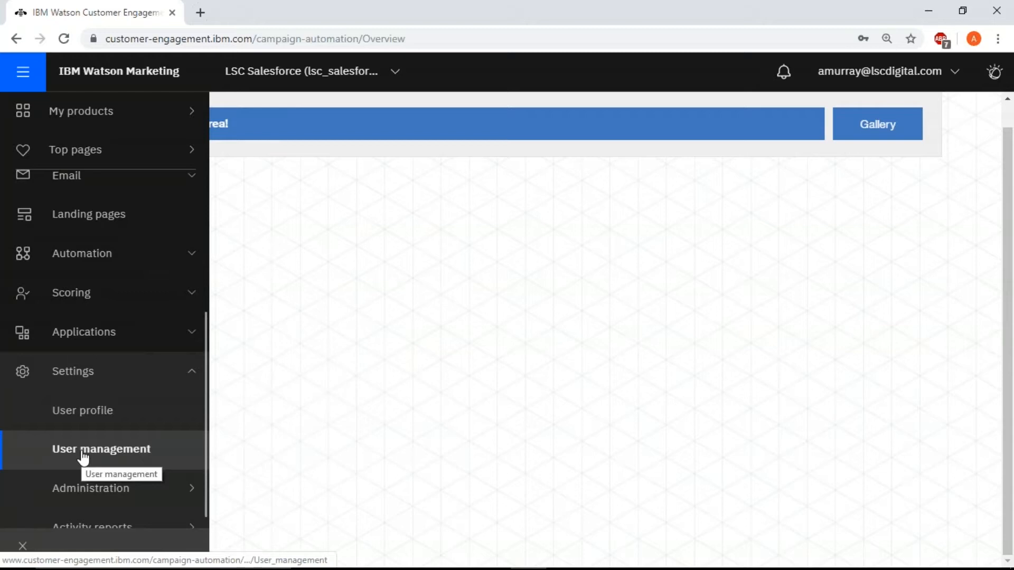
left_click(83, 454)
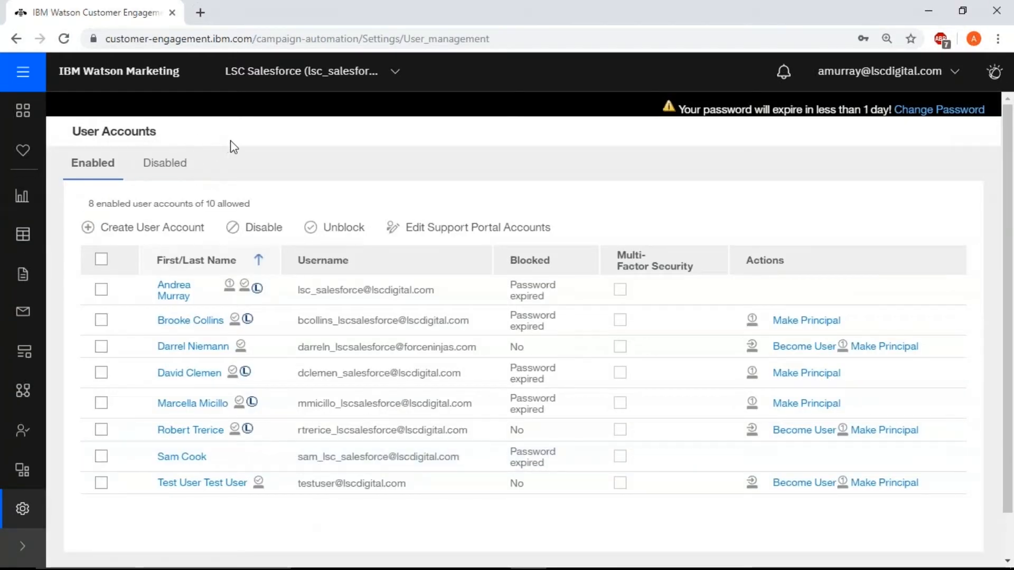
left_click(185, 231)
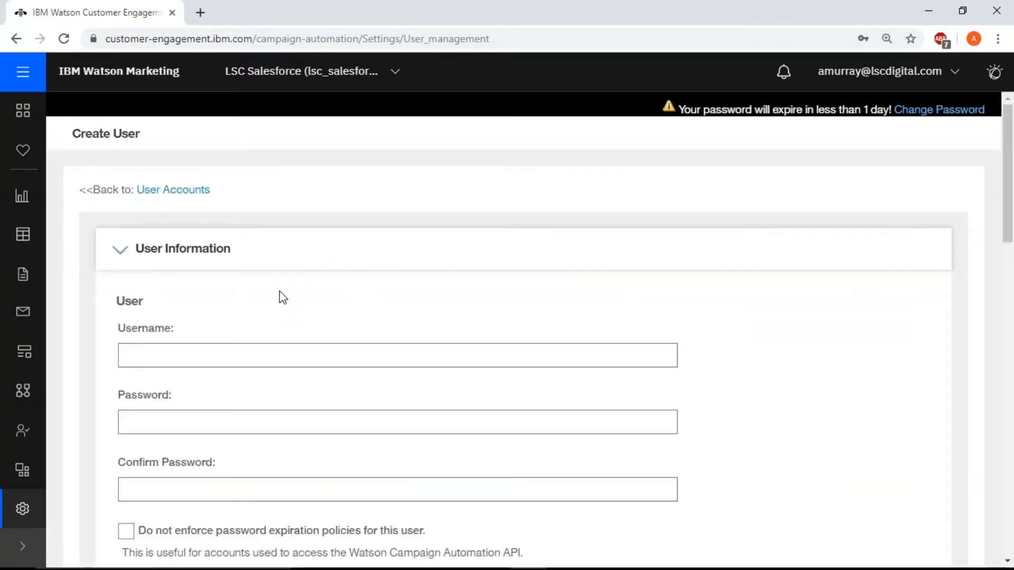
Enter the new user's email-style username in the user information form
scroll(280, 291, "down", 3)
left_click(260, 274)
left_click(159, 208)
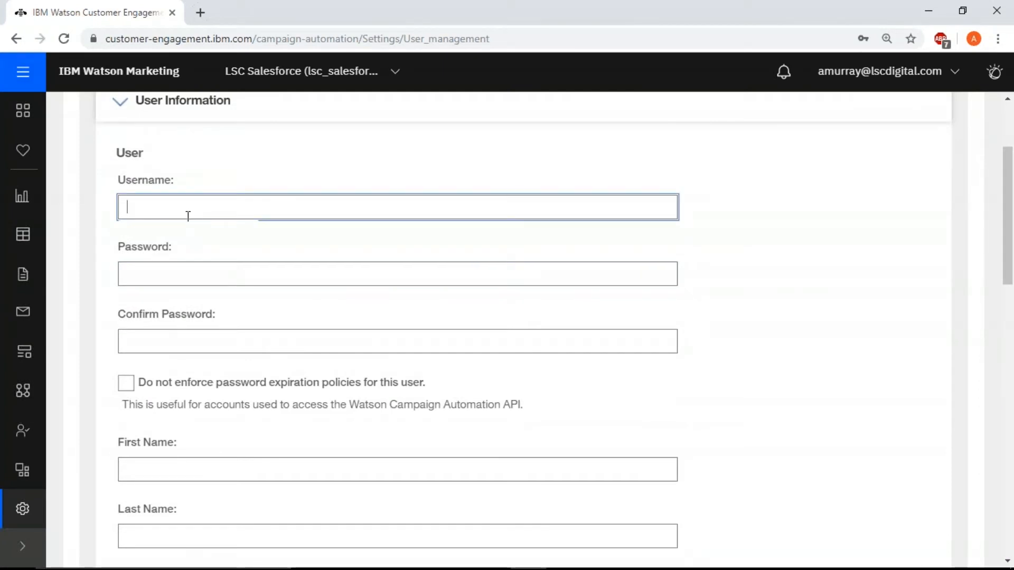
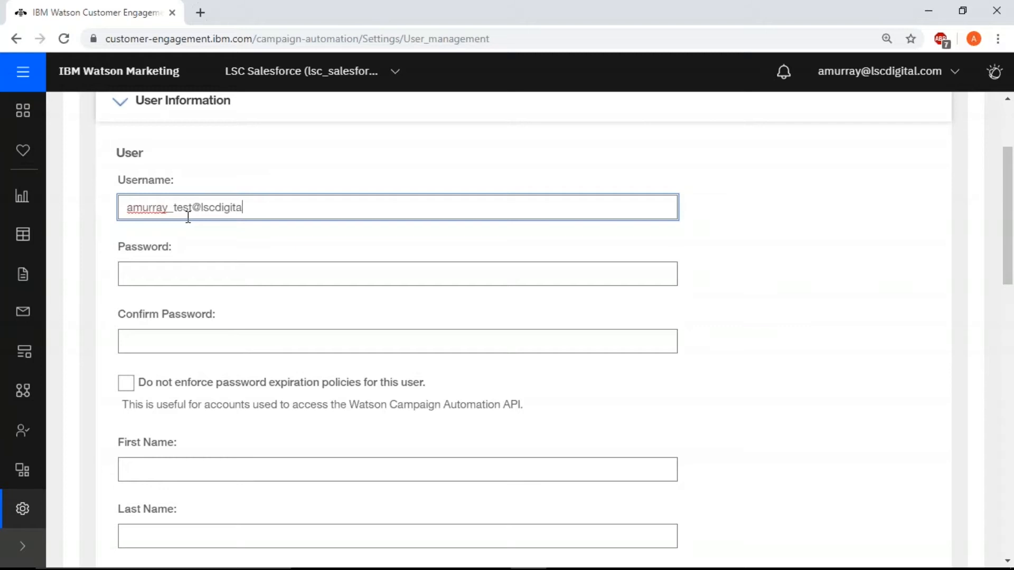
Generate a temporary password for the new account's password fields and have it emailed to the user
left_click(165, 266)
key("ctrl+minus")
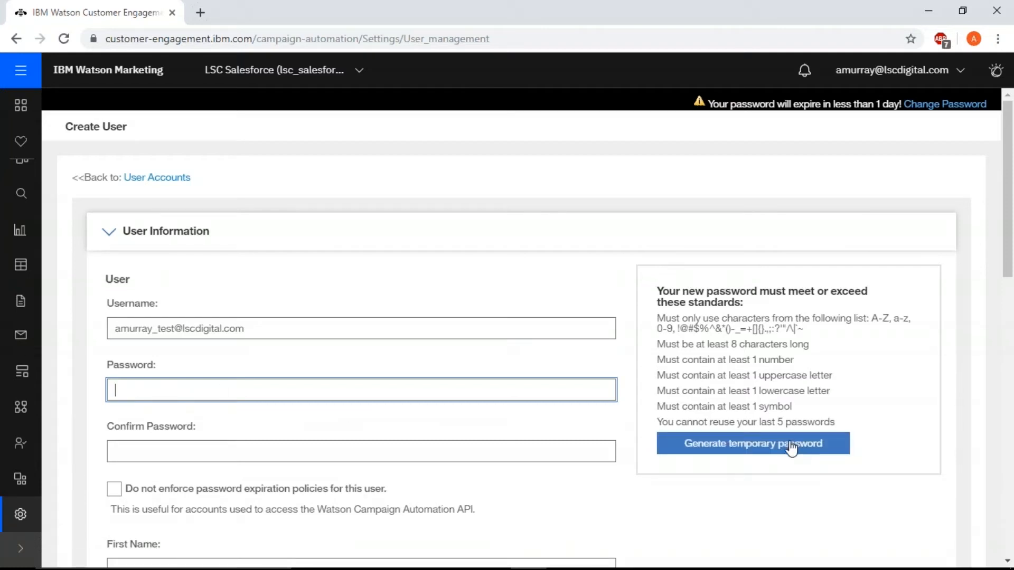
left_click(755, 450)
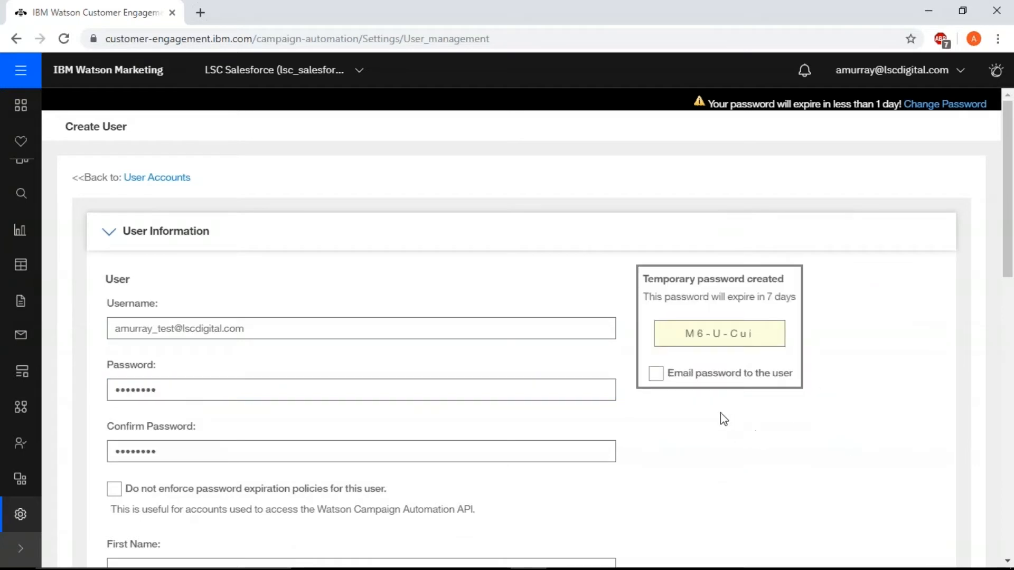
left_click(655, 375)
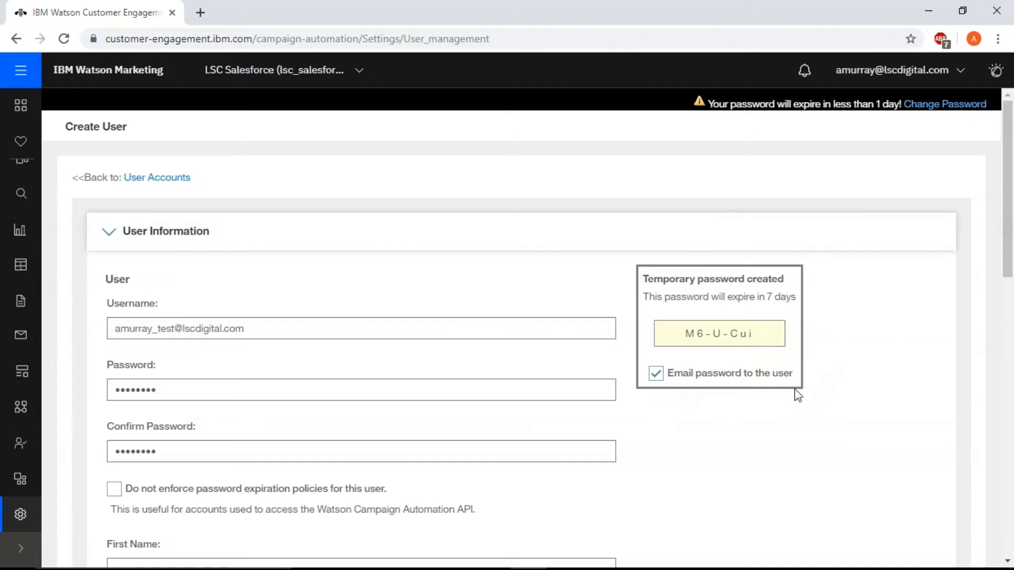
Exempt the user from the password expiration policies and enter the user's first and last name
scroll(799, 389, "down", 4)
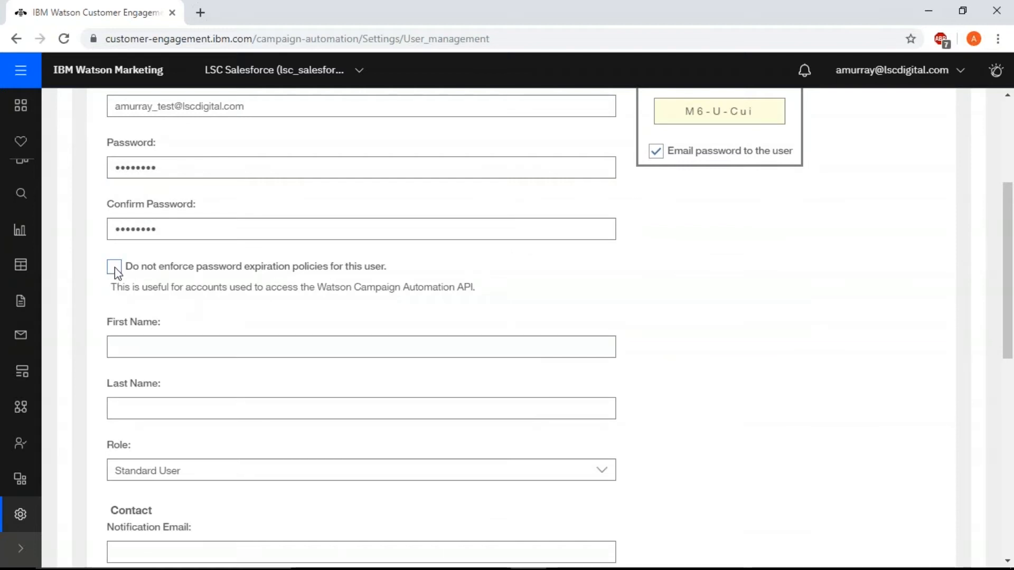
left_click(115, 267)
left_click(219, 353)
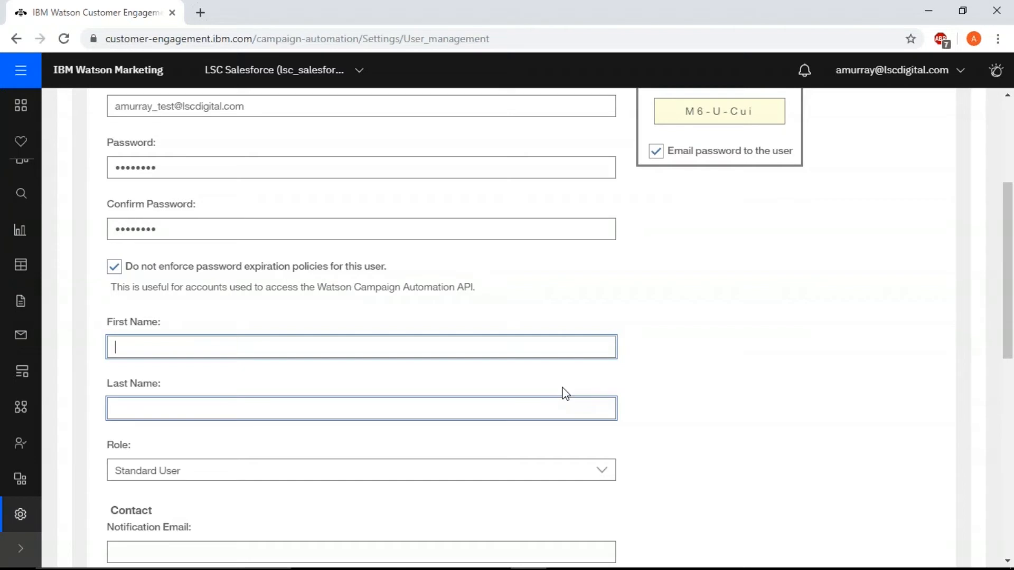
type("Andrea")
left_click(299, 409)
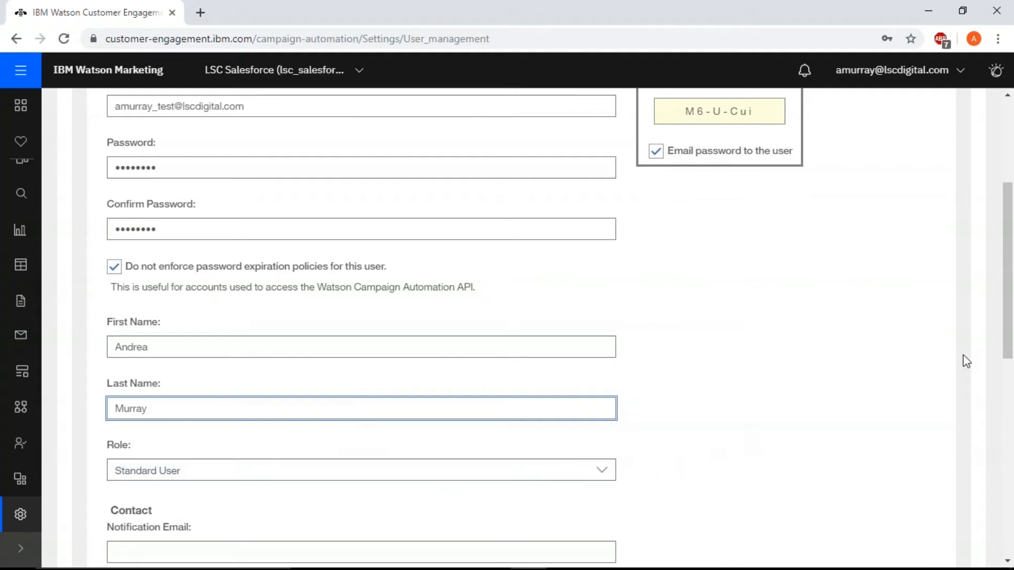
Set the new user's role to Org Admin User
scroll(463, 348, "down", 1)
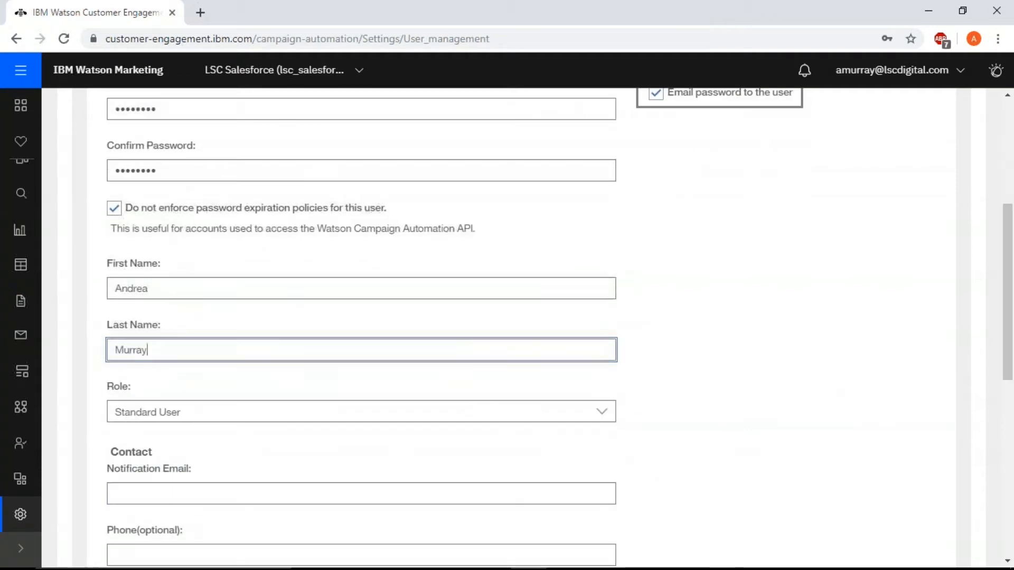
left_click(605, 415)
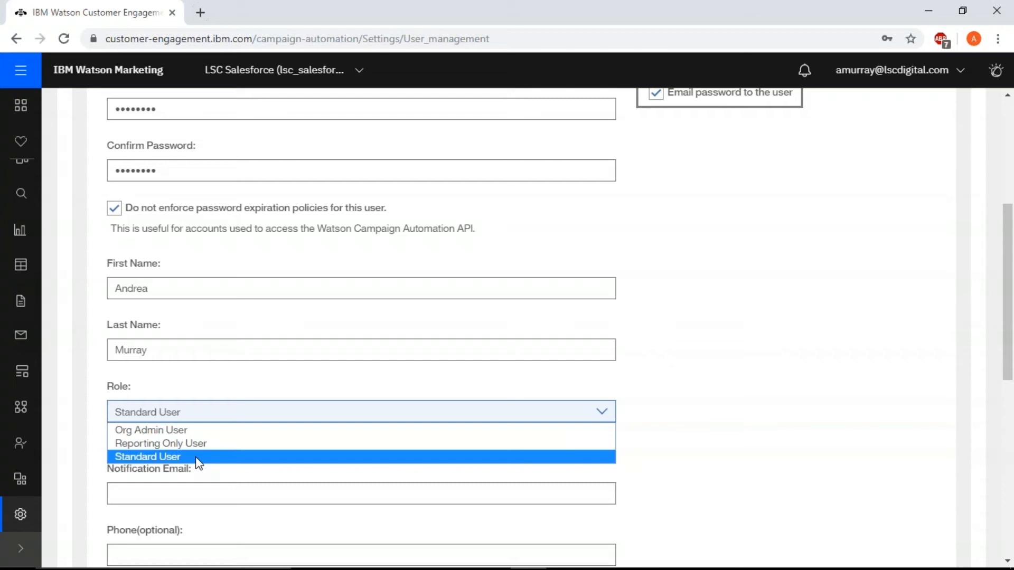
left_click(180, 429)
Enter the user's notification email address in the contact details
scroll(215, 460, "down", 3)
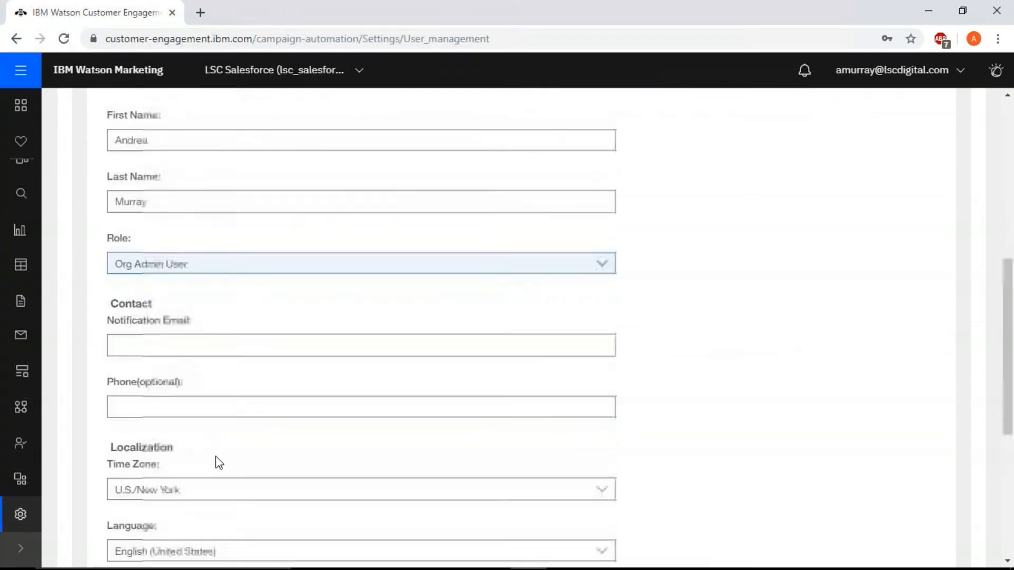
left_click(179, 344)
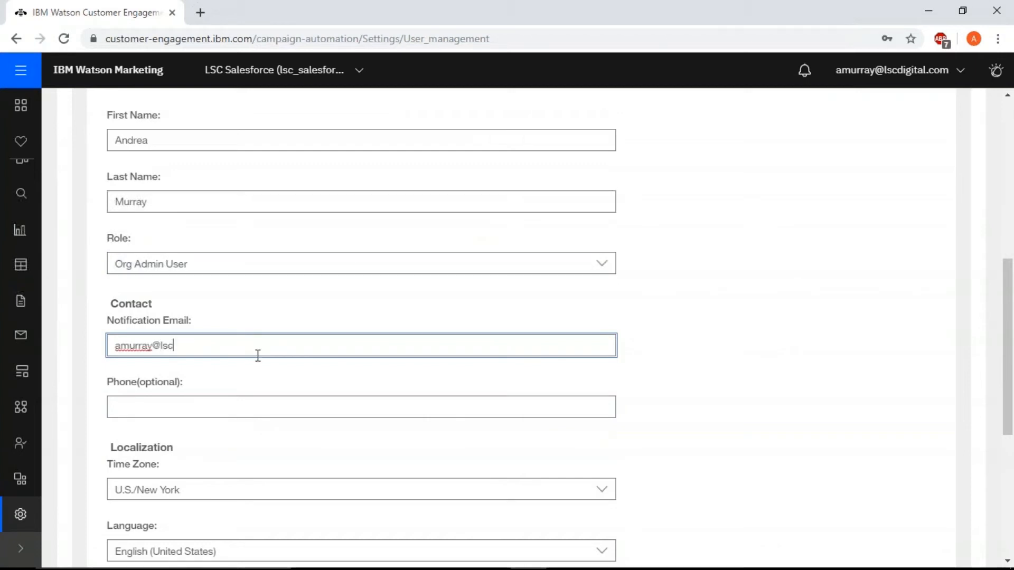
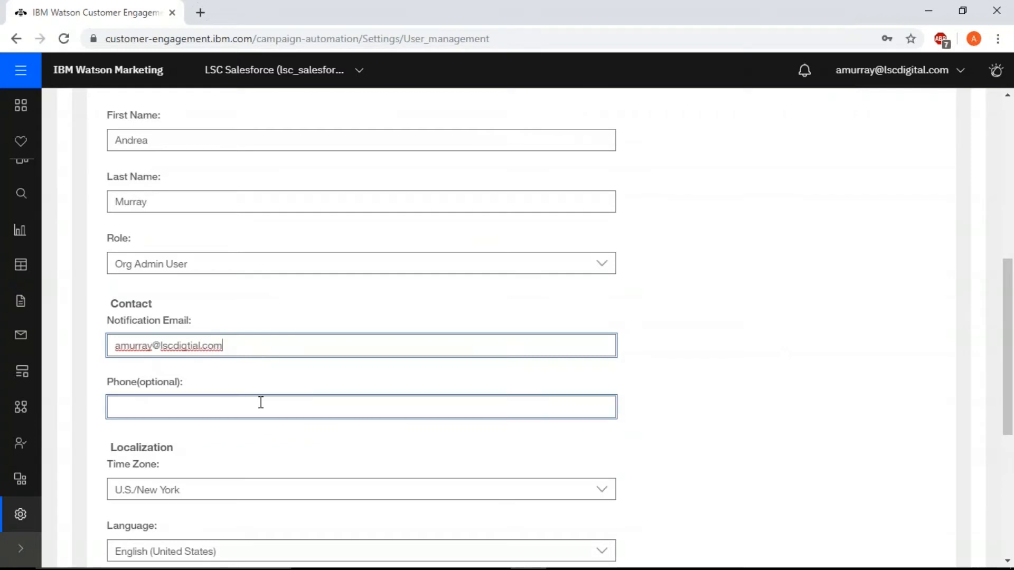
Enter the user's full name as the From Name in the email defaults
scroll(254, 400, "down", 5)
left_click(171, 340)
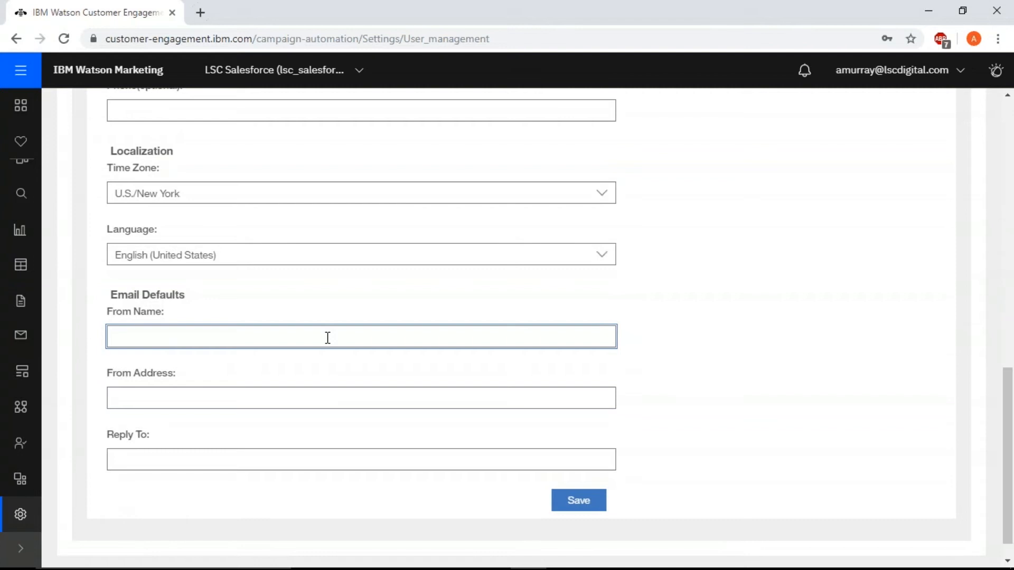
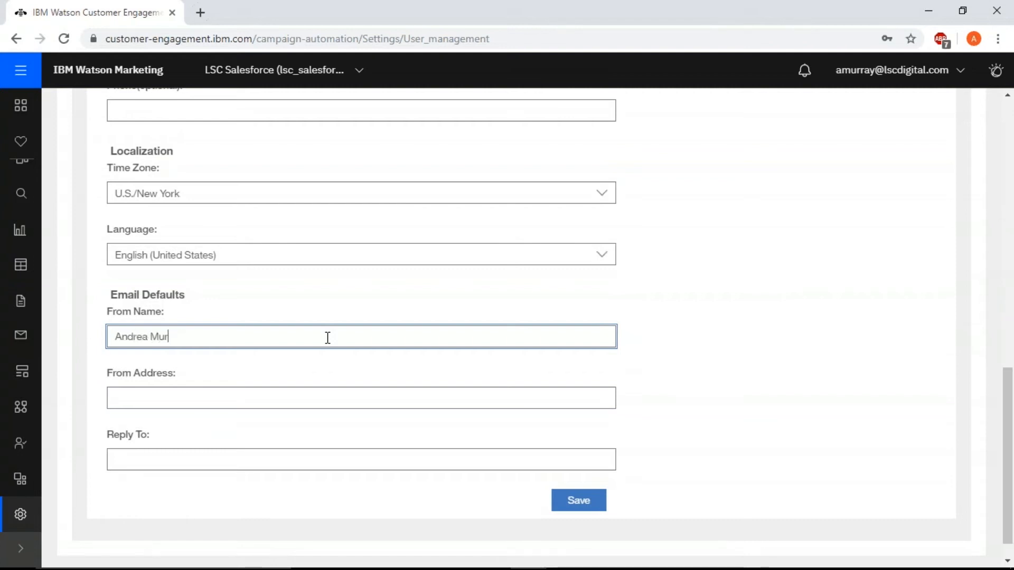
Enter the user's email address as the default From Address
left_click(163, 402)
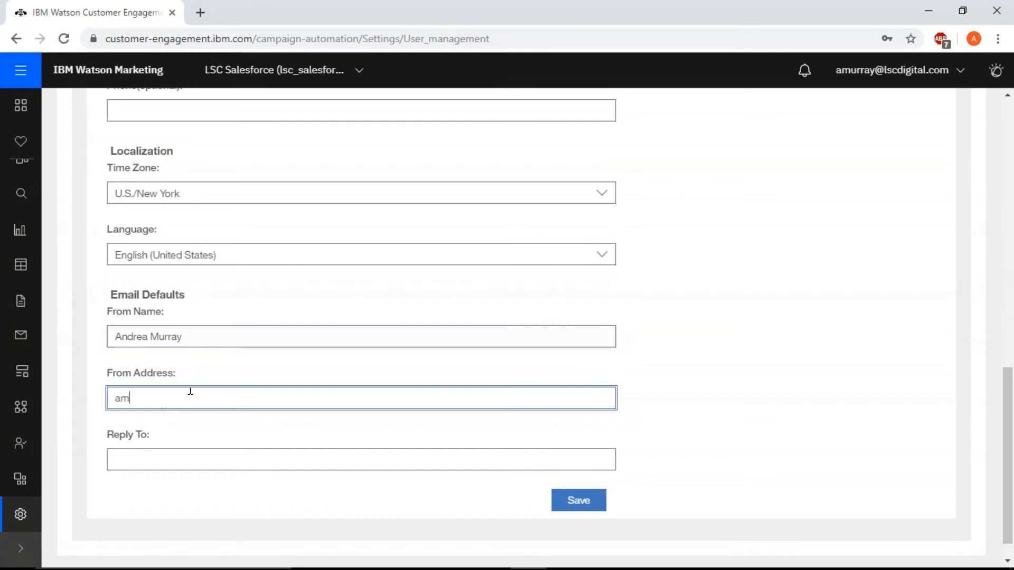
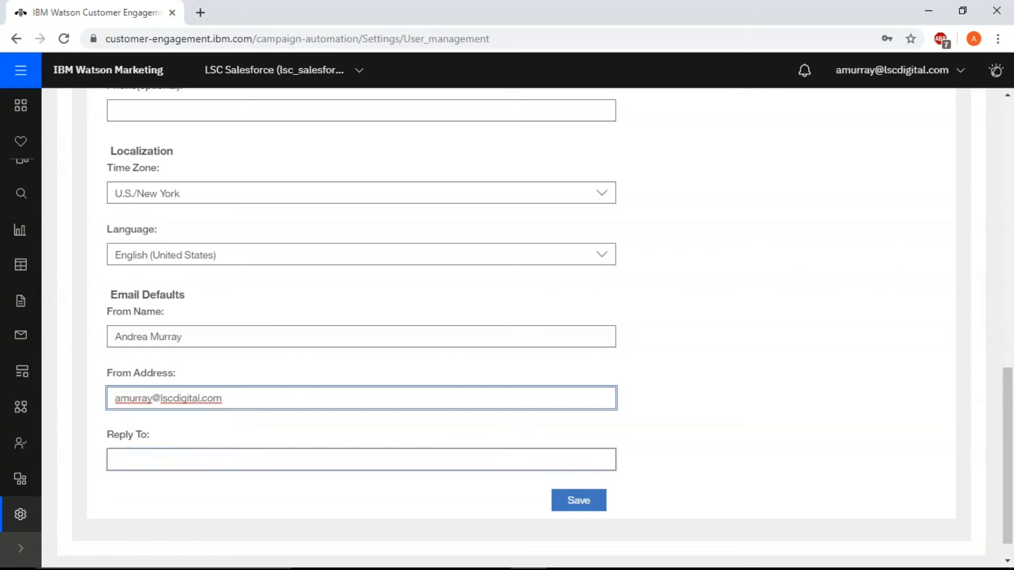
Enter the user's email address as the default Reply To address
left_click(153, 464)
left_click(145, 462)
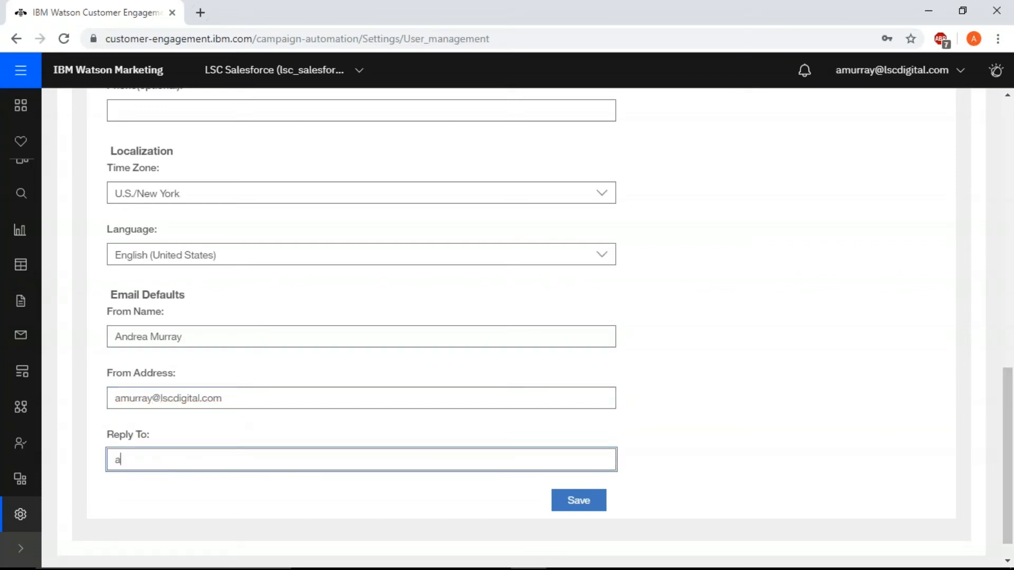
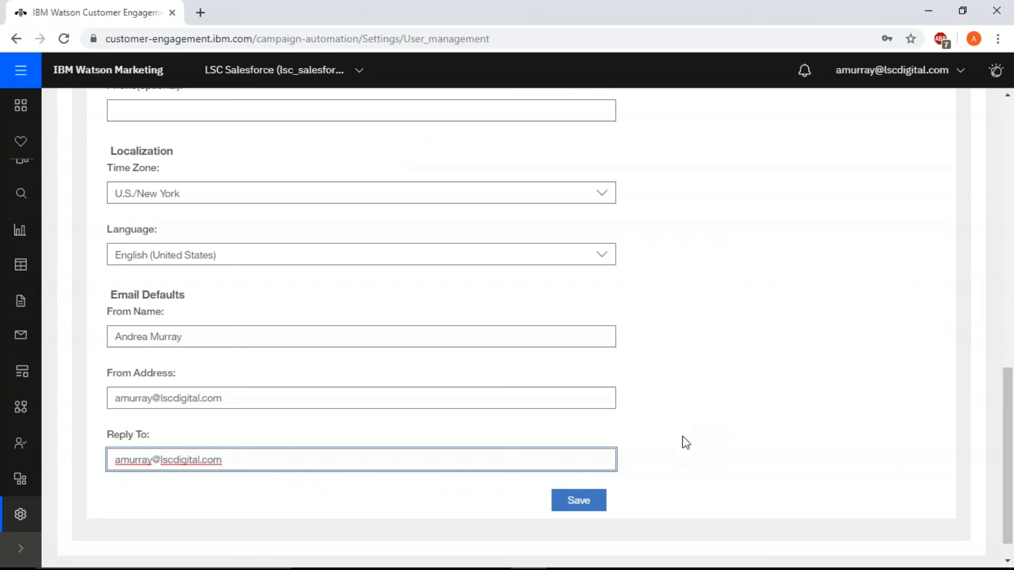
Save the new user account and dismiss the browser's offer to store its password
left_click(586, 508)
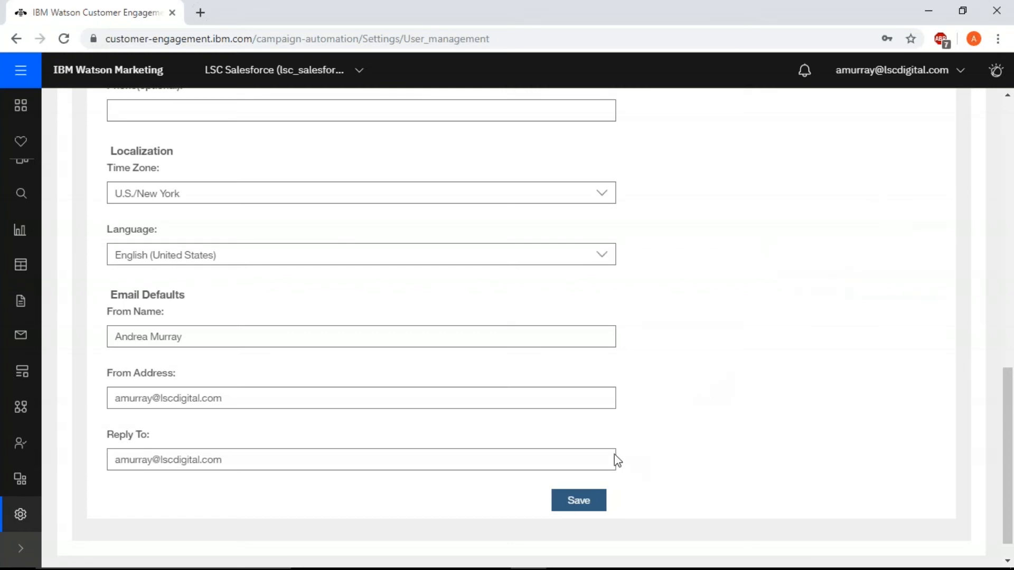
left_click(578, 494)
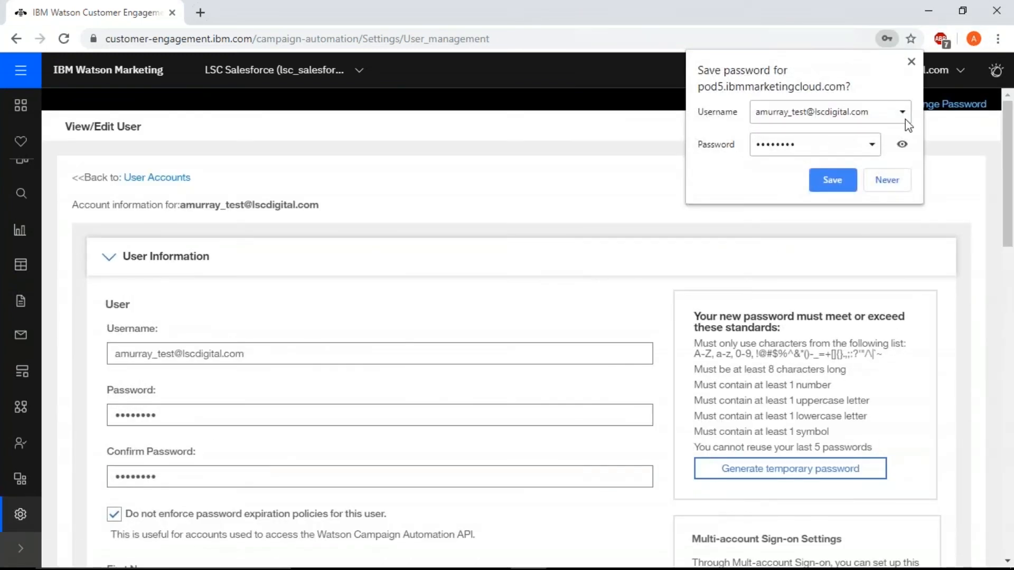
left_click(911, 62)
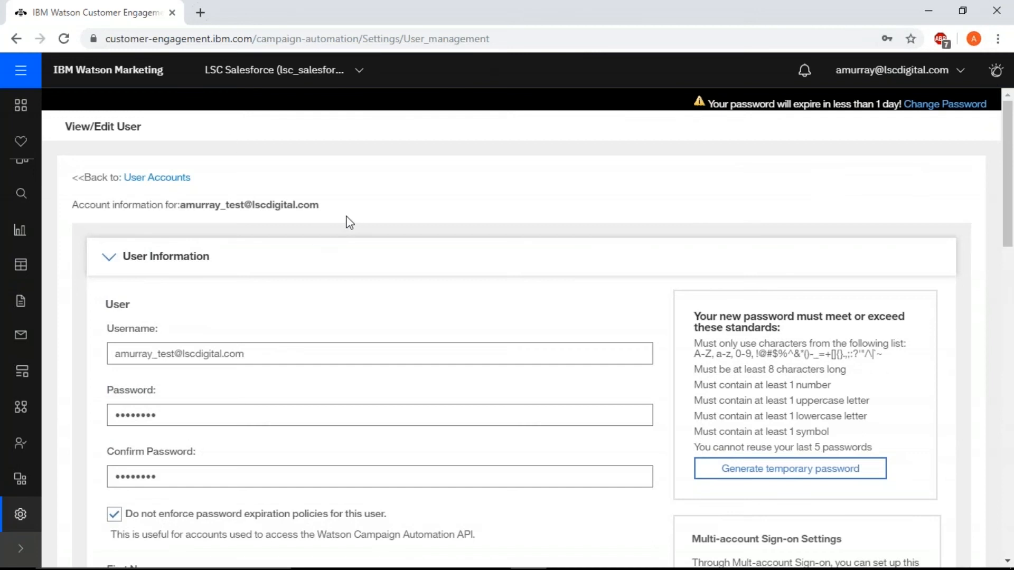
Return to the user accounts list, open the newly created user's record and review its account information and settings sections
left_click(169, 181)
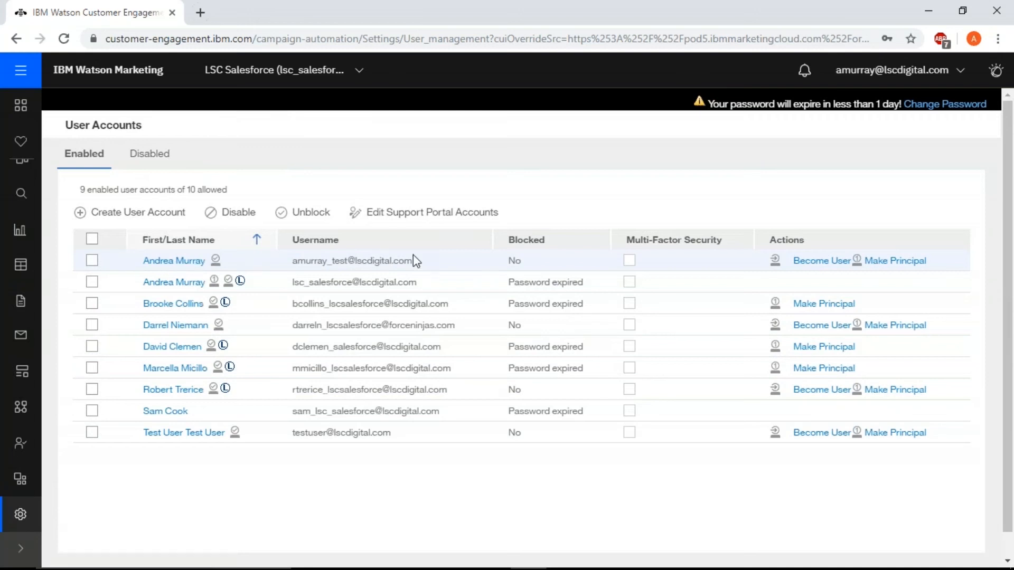
left_click(181, 267)
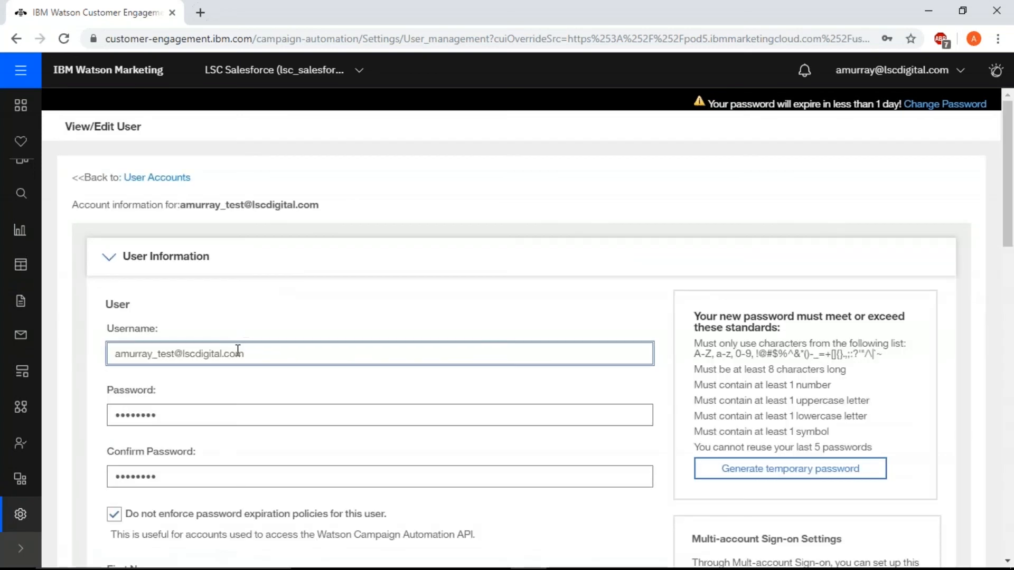
scroll(238, 350, "down", 17)
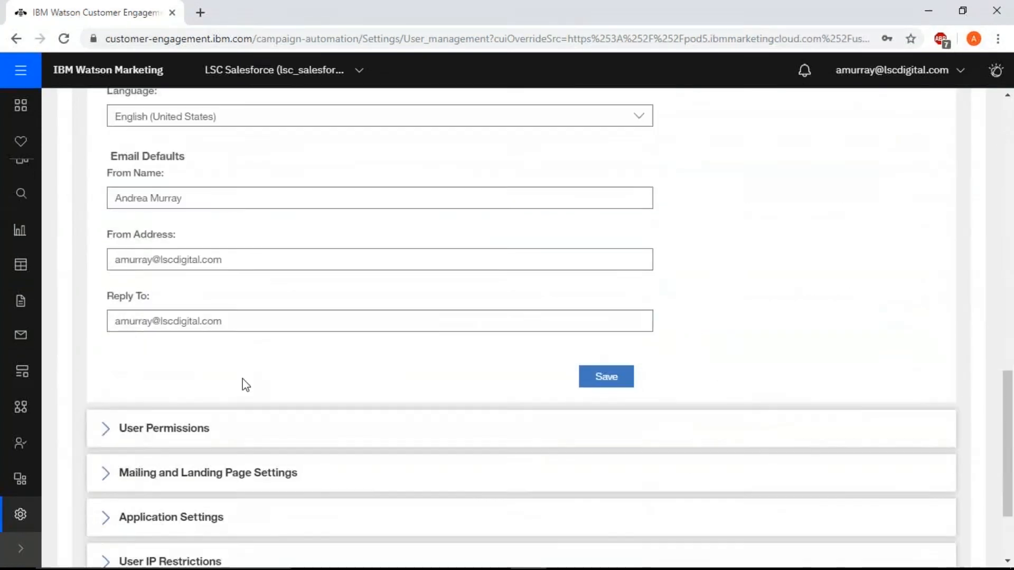
scroll(245, 385, "down", 3)
scroll(246, 385, "up", 10)
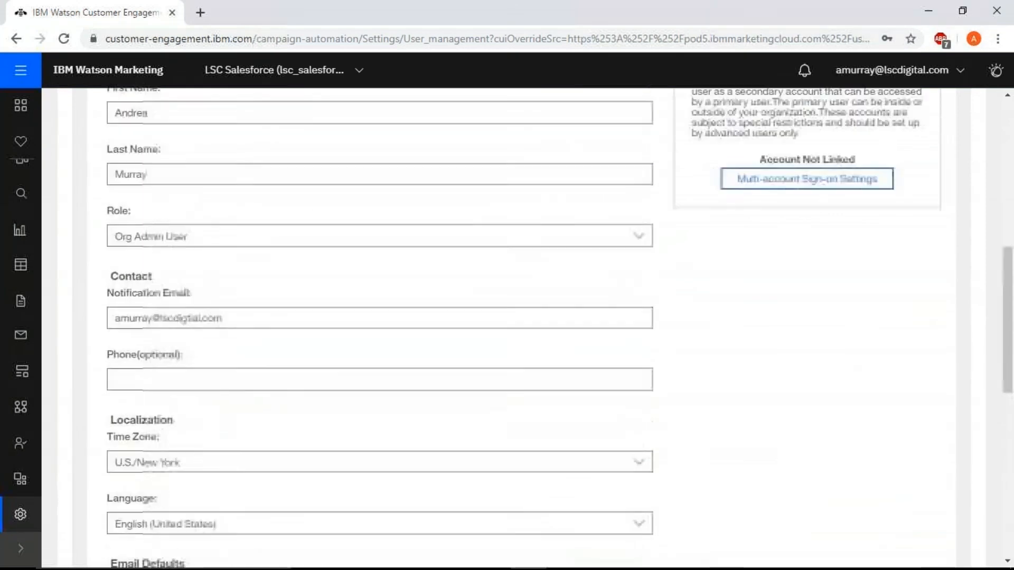
scroll(253, 353, "up", 9)
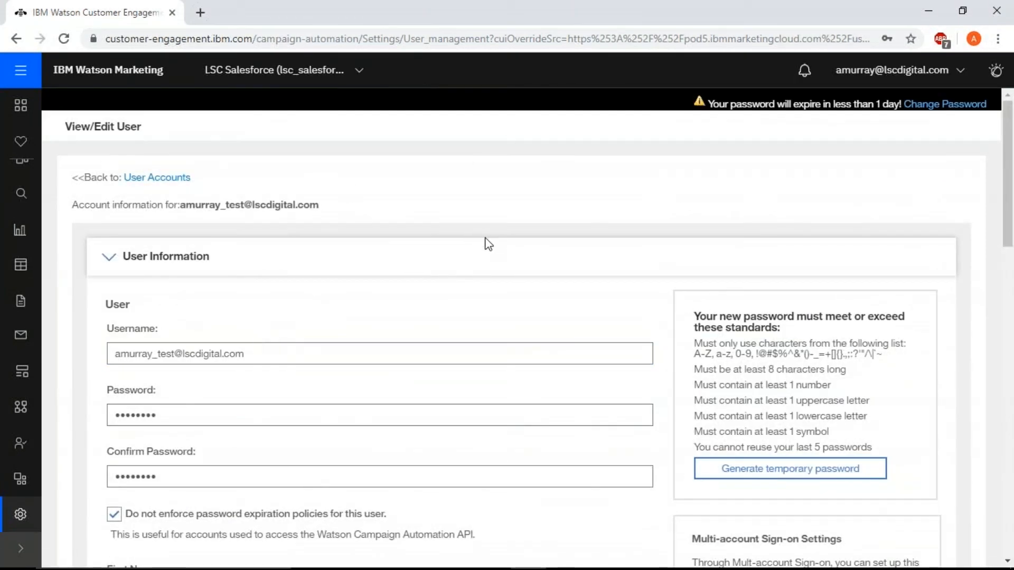
scroll(488, 244, "down", 10)
left_click(460, 199)
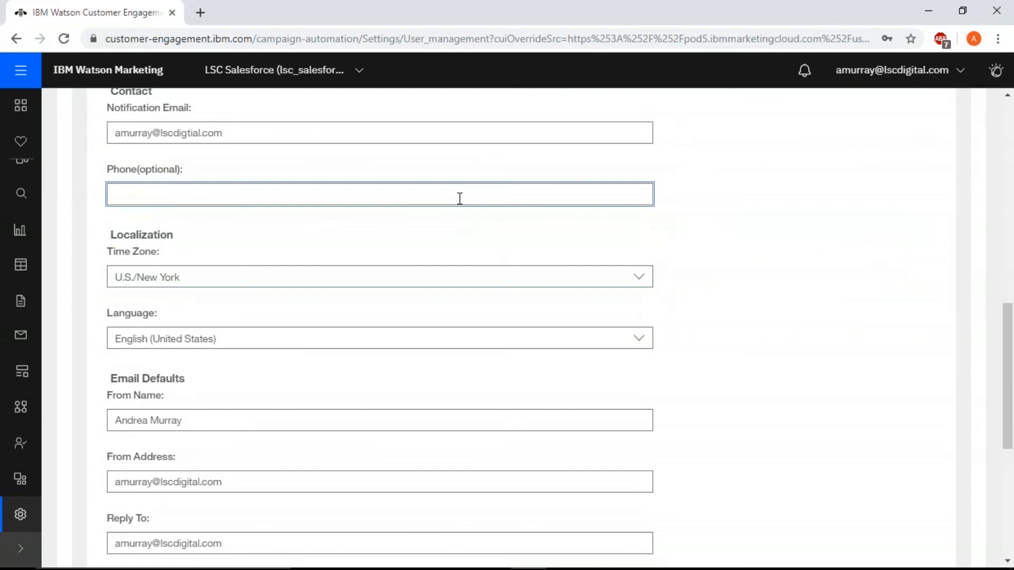